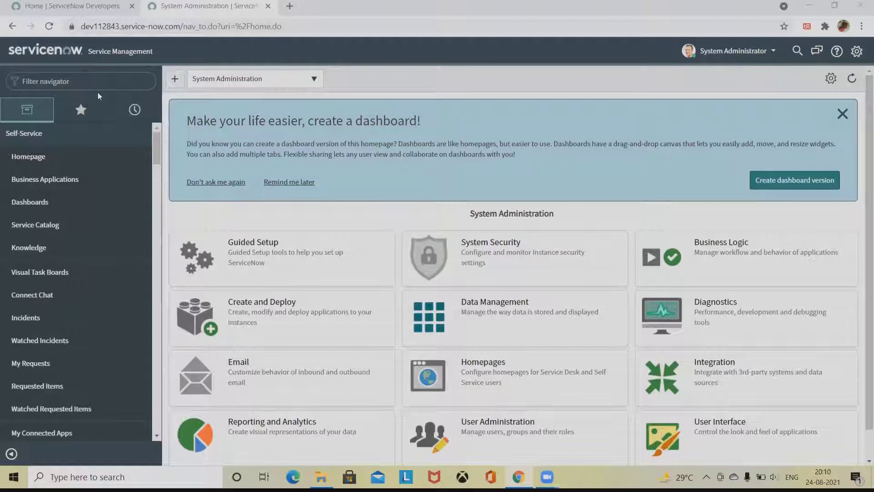
Filter the navigator for "problem" and open the list of open problems
left_click(101, 81)
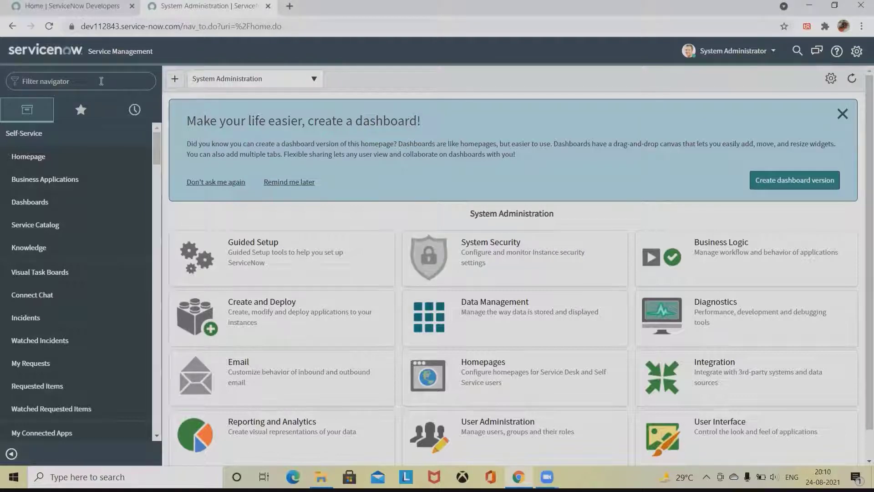
type("p")
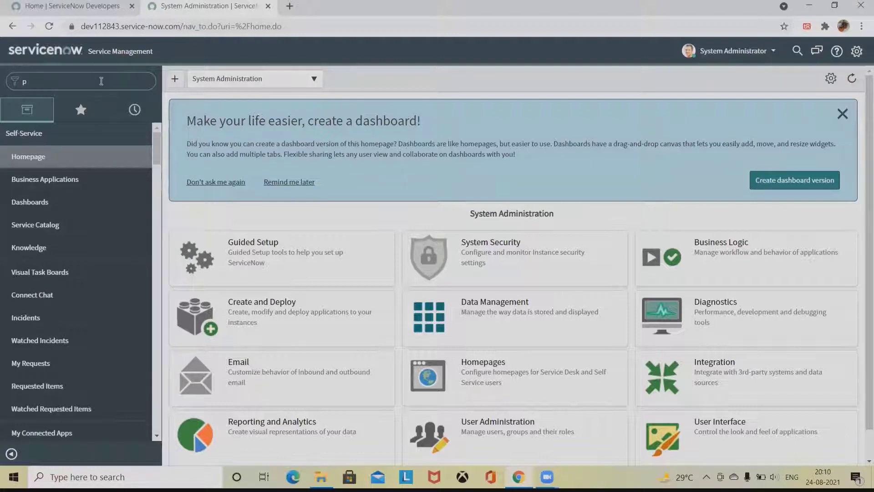
type("robl")
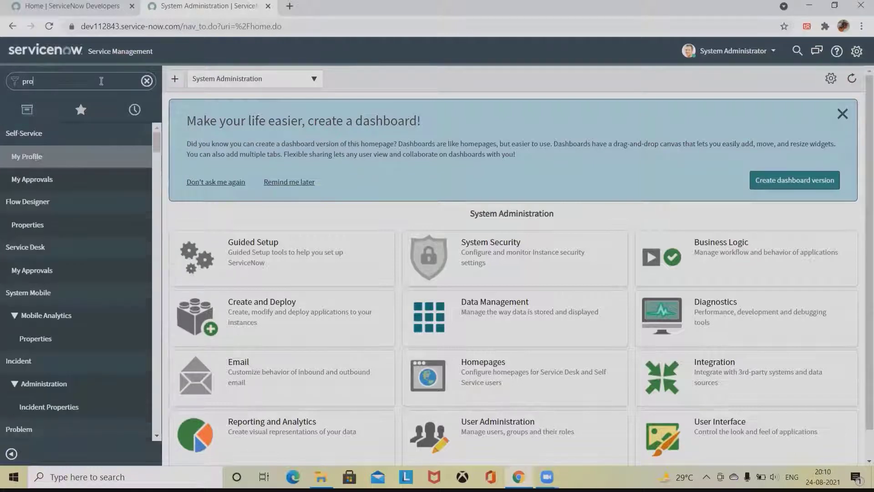
type("e")
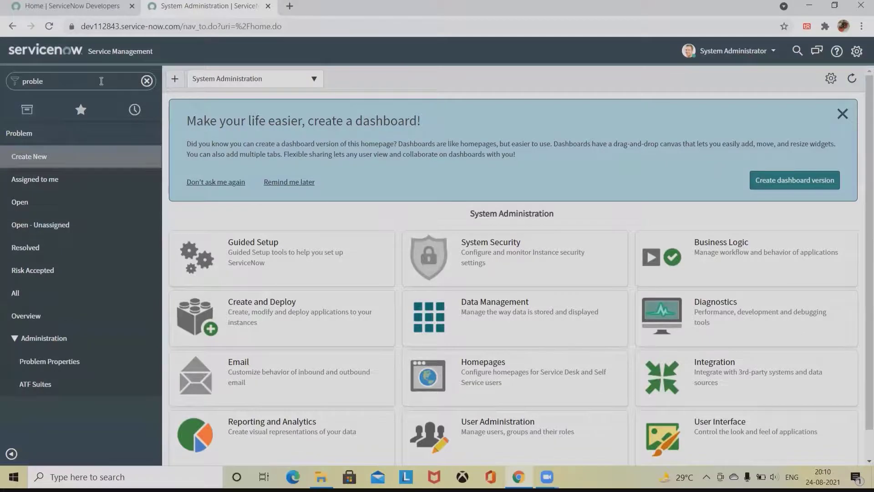
type("m")
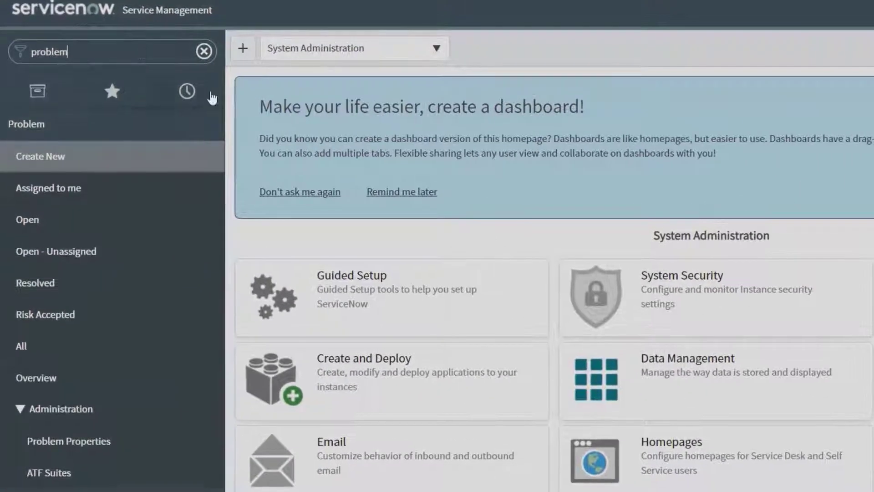
left_click(48, 224)
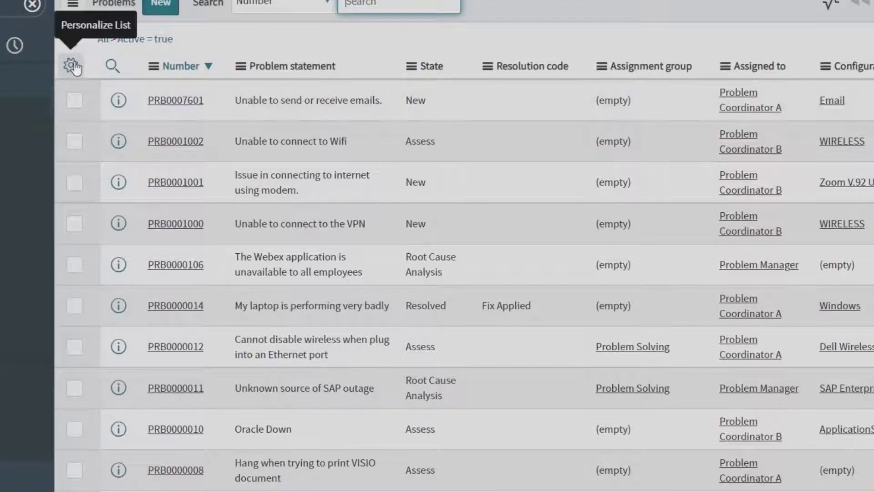
Open the problem list's column personalization and add Approval to the selected columns
left_click(71, 66)
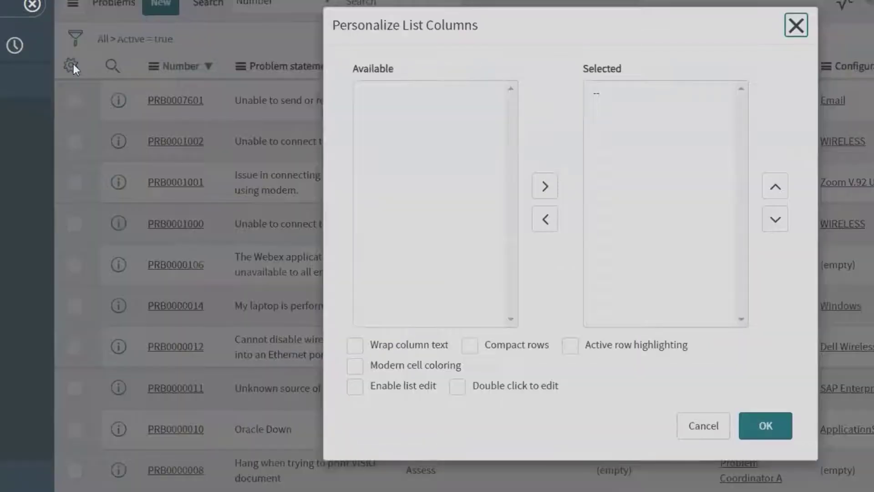
scroll(419, 135, "down", 10)
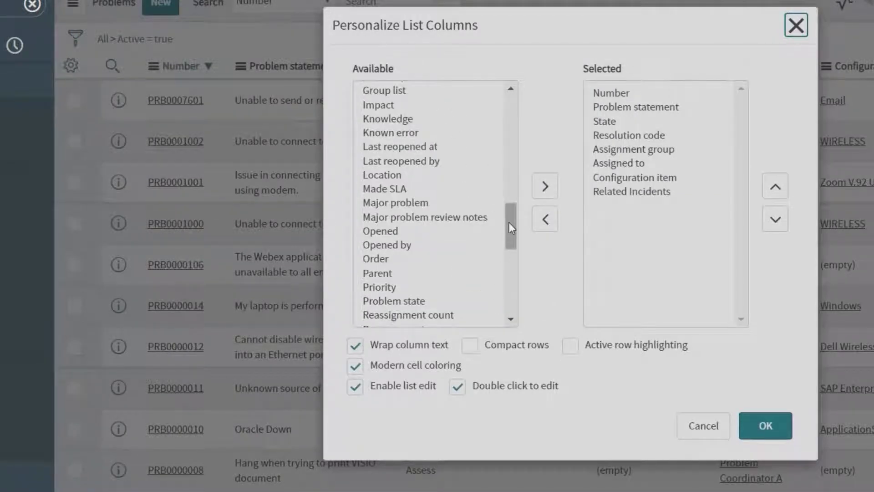
left_click_drag(511, 225, 517, 125)
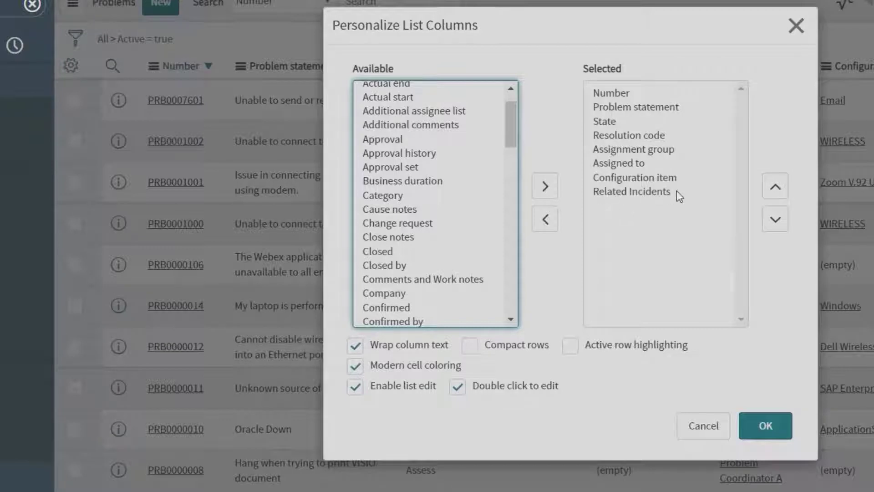
mouse_move(509, 126)
left_mouse_down()
mouse_move(510, 146)
mouse_move(513, 119)
left_mouse_up()
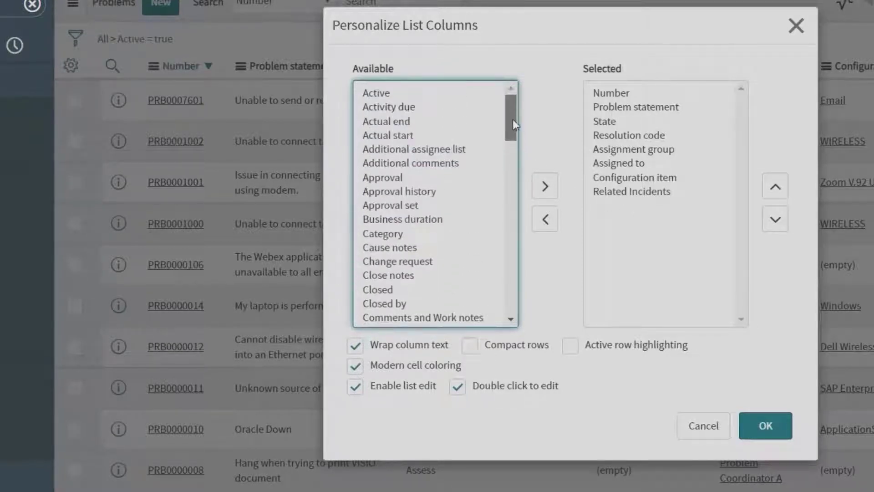
left_click(385, 180)
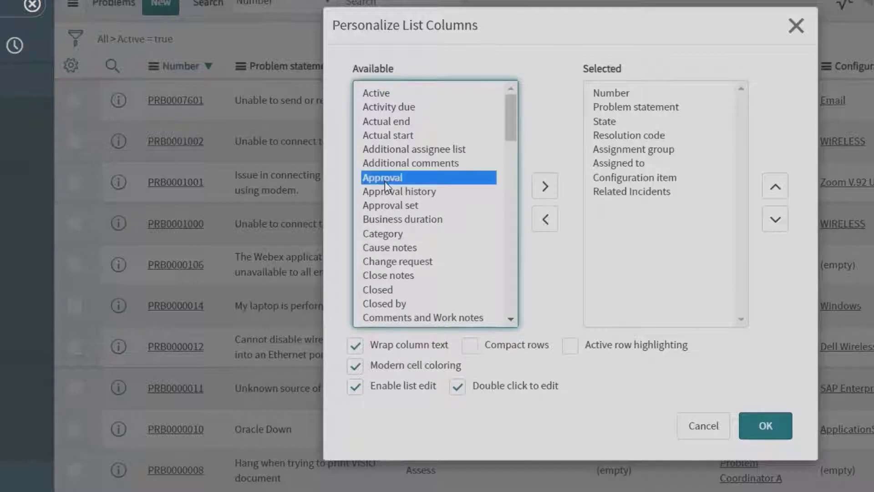
double_click(386, 180)
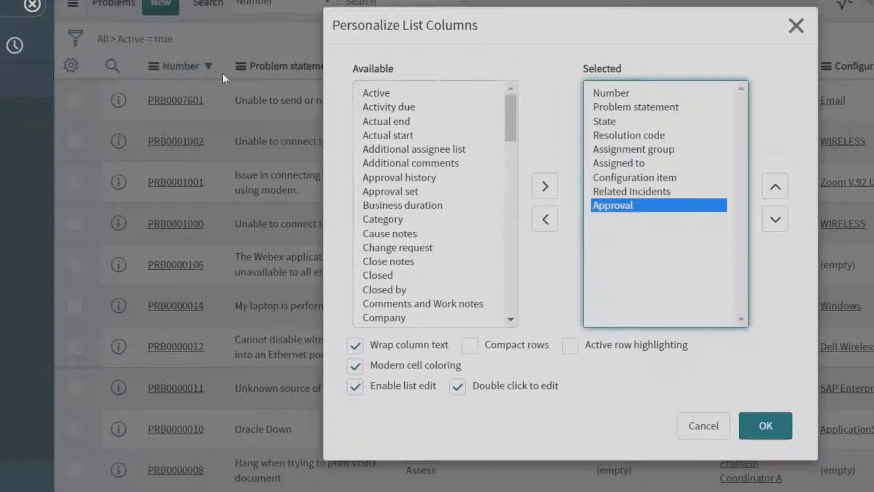
Move the Approval column up to directly after Number and apply the personalized column order
left_click(775, 186)
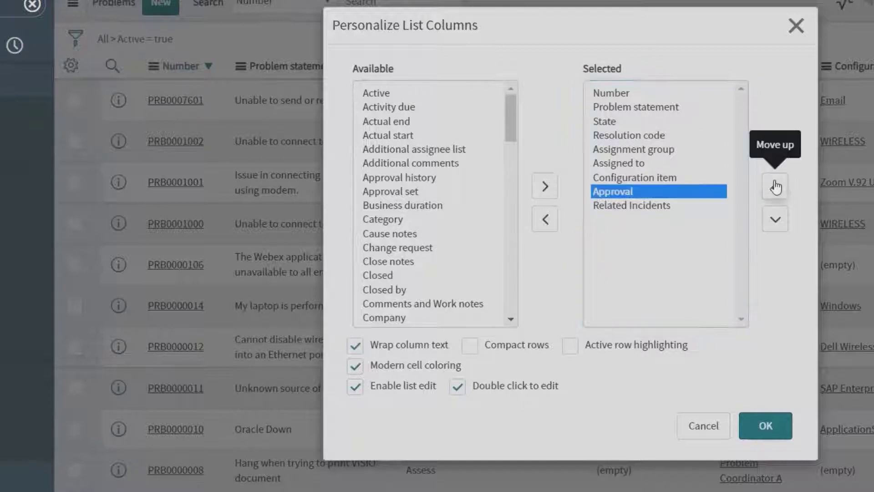
left_click(775, 187)
left_click(776, 187)
left_click(775, 187)
left_click(775, 187)
left_click(776, 186)
left_click(775, 187)
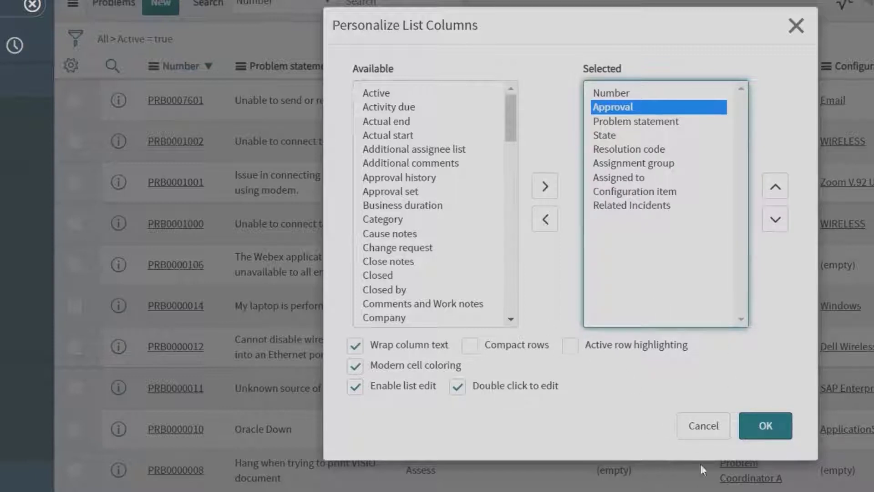
left_click(776, 438)
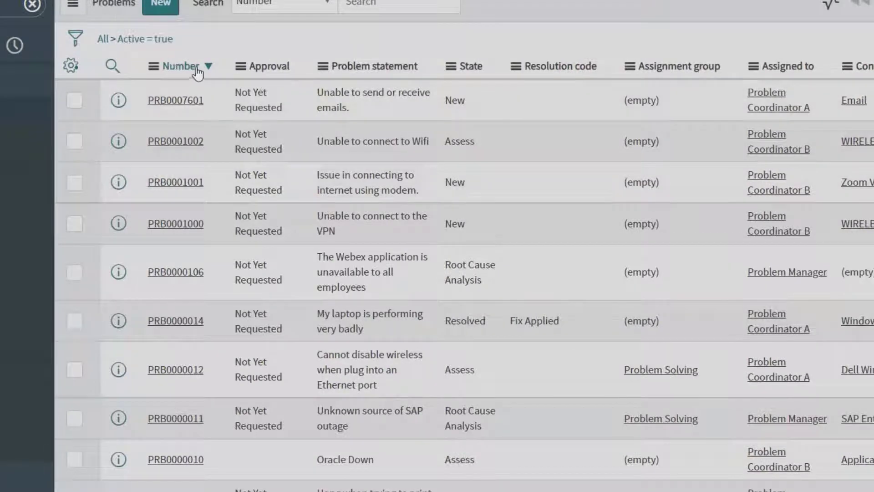
Review the available columns and options in the list column personalization, then close it without changes
left_click(67, 70)
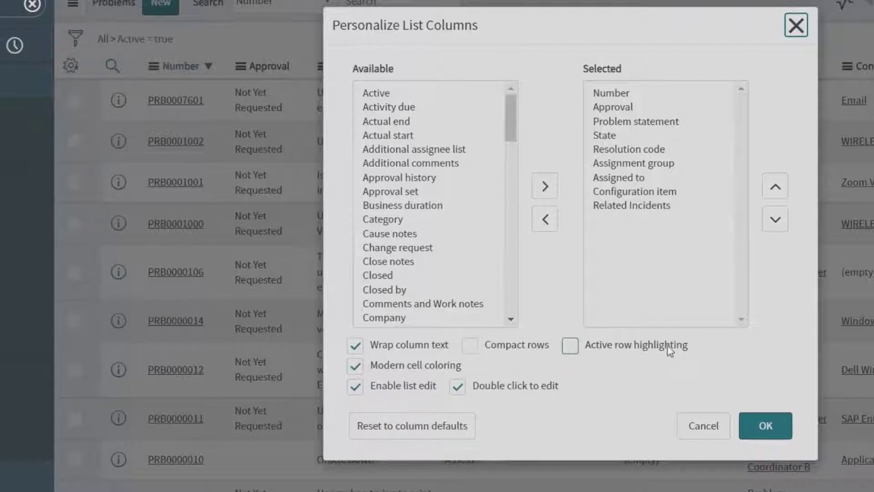
left_click_drag(510, 118, 531, 143)
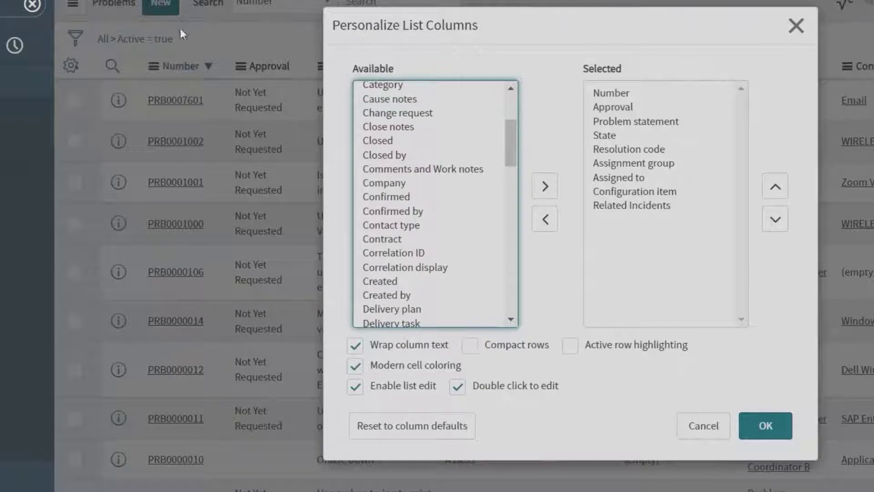
left_click(796, 26)
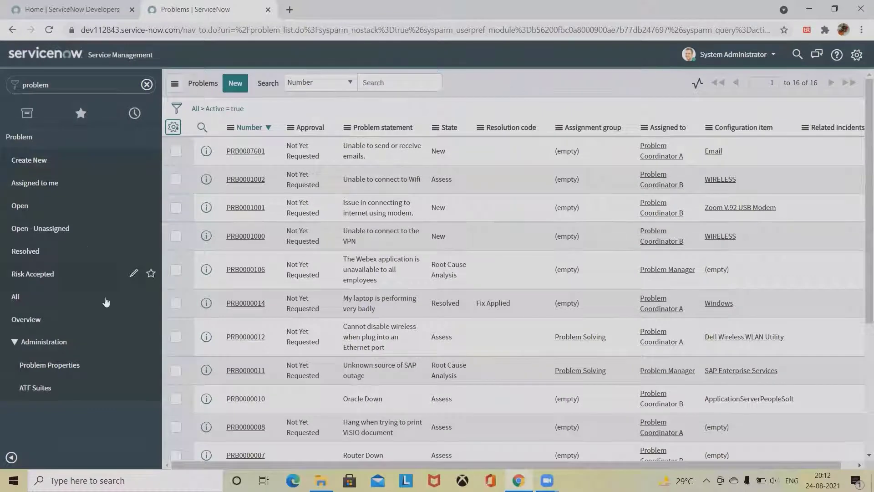
left_click(507, 76)
right_click(506, 76)
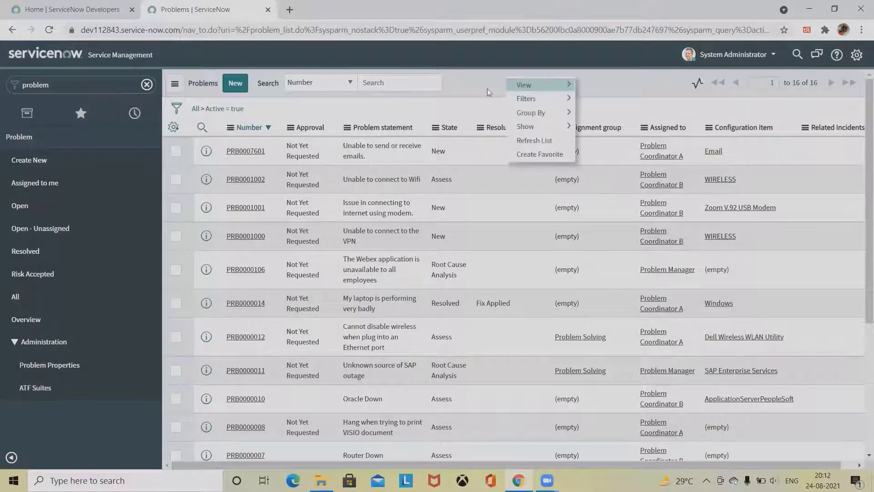
left_click(465, 83)
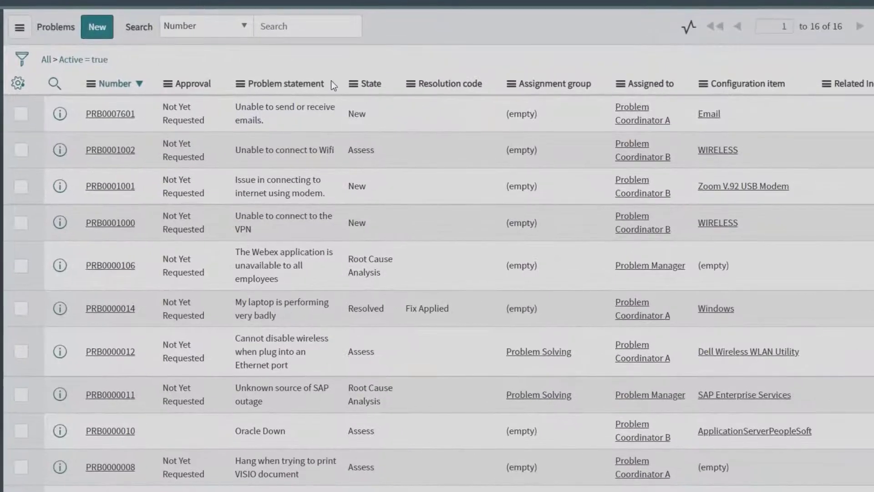
Open the List Layout configuration for the problem list and add Approval to the selected columns
right_click(347, 90)
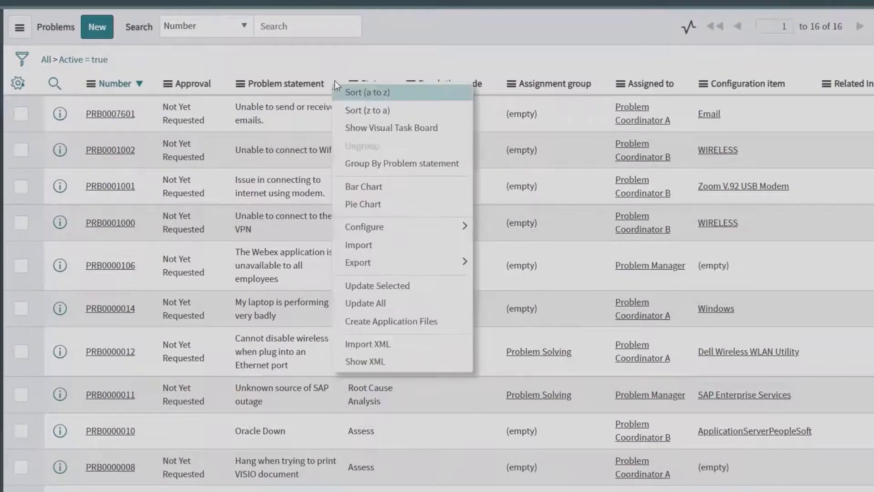
mouse_move(400, 228)
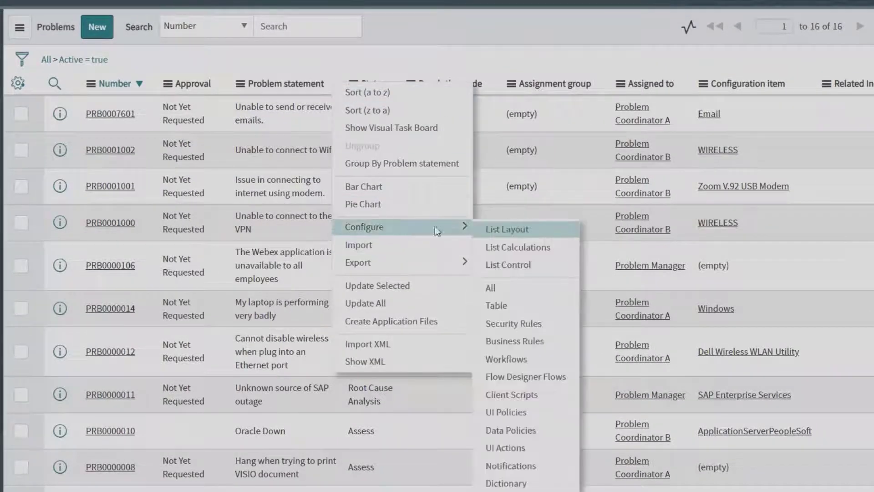
left_click(514, 235)
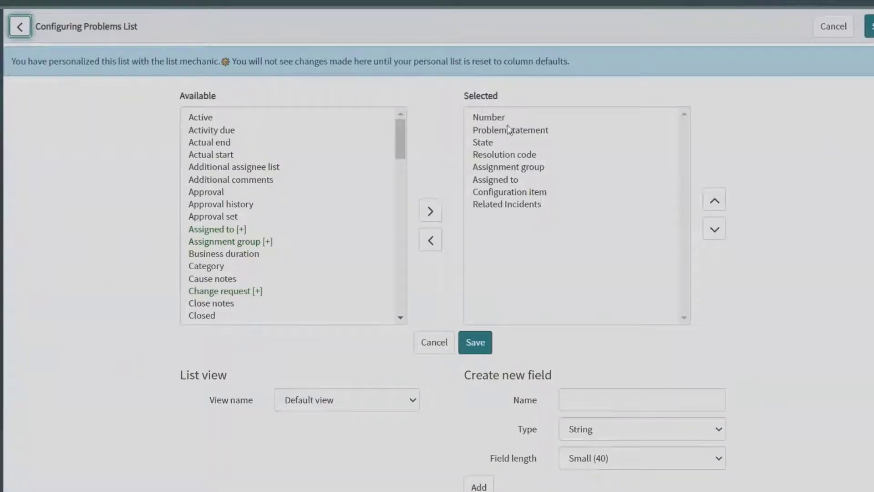
left_click_drag(206, 191, 498, 210)
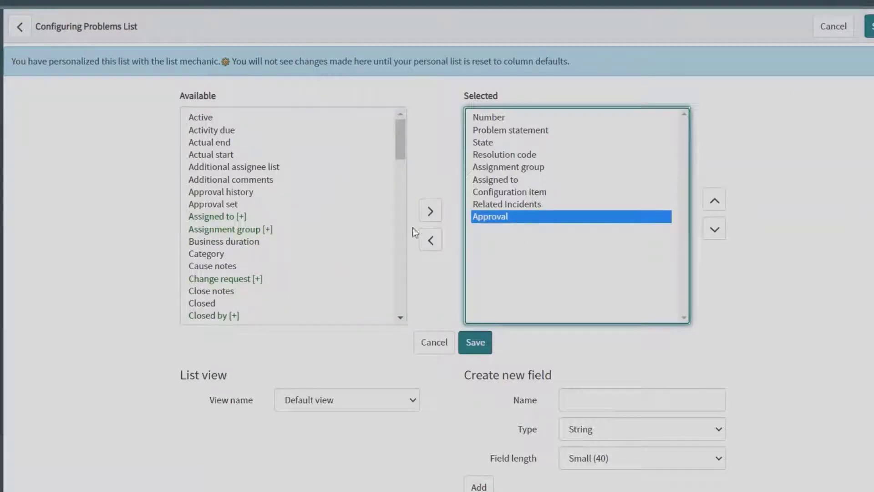
Place Approval directly after Number in the list layout's selected columns and save the layout
left_click(715, 201)
left_click(715, 201)
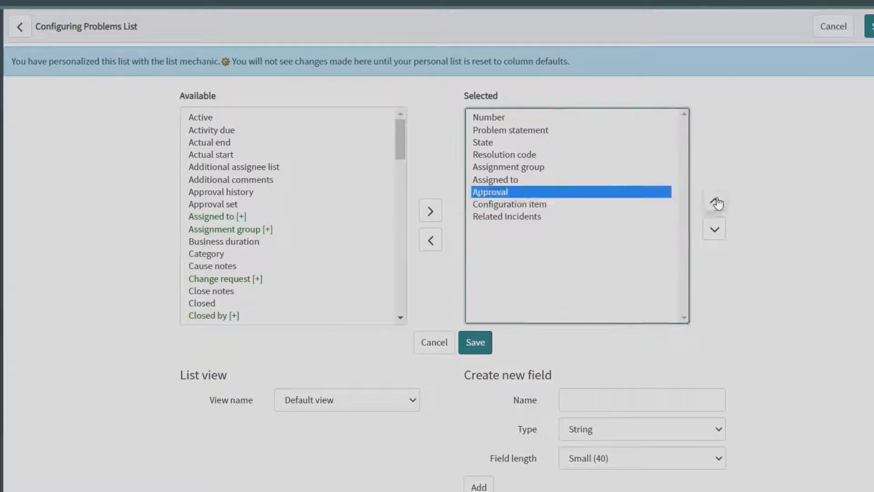
left_click(715, 201)
left_click(715, 201)
left_click(715, 201)
left_click(715, 201)
left_click(716, 201)
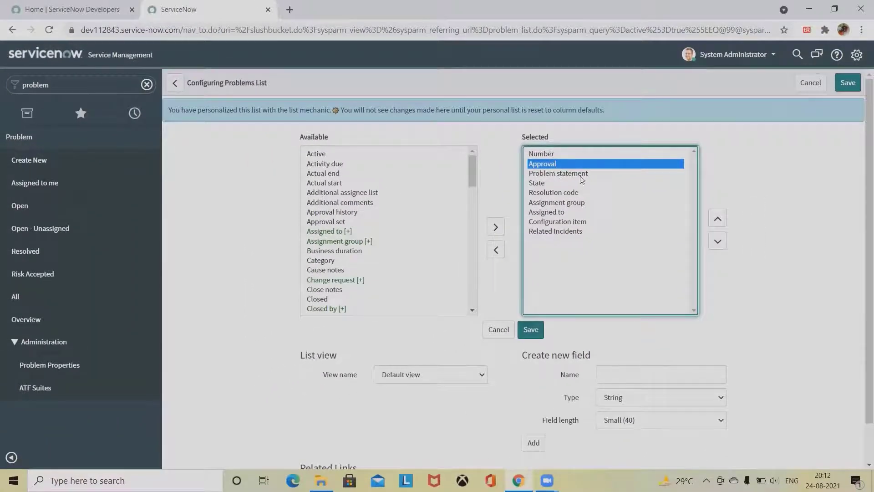
left_click(539, 335)
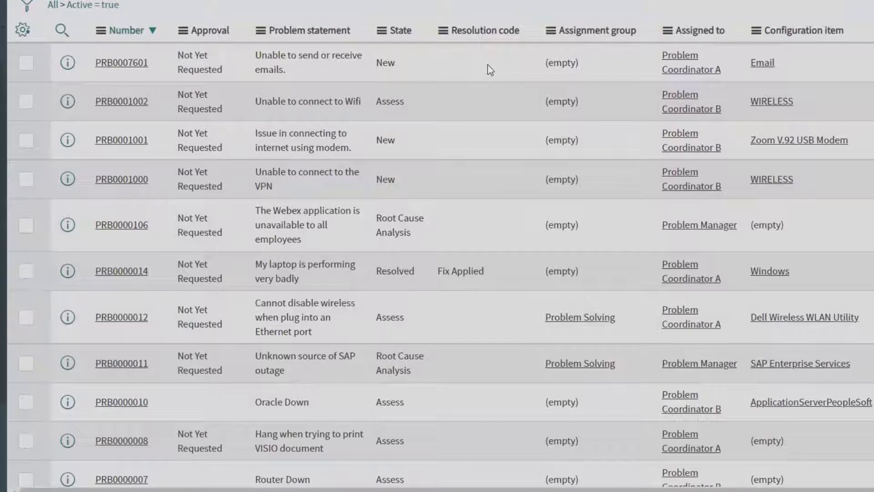
Reopen the List Layout configuration for the problem list
right_click(234, 28)
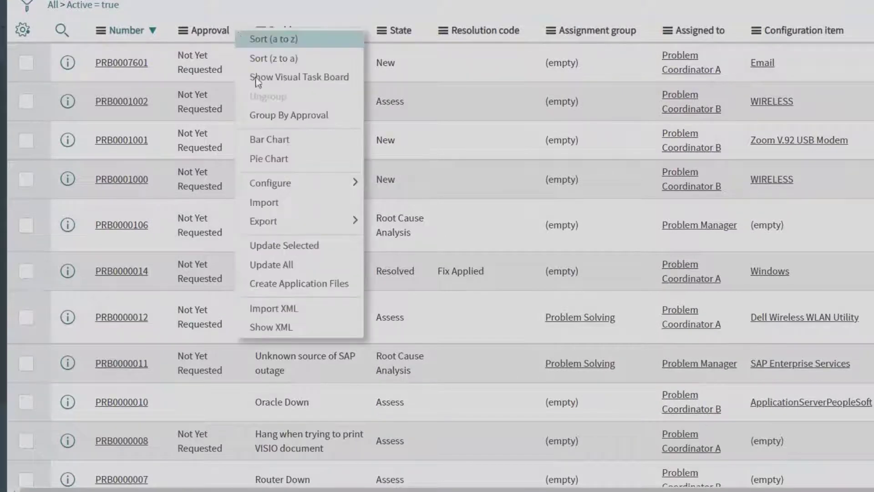
mouse_move(345, 183)
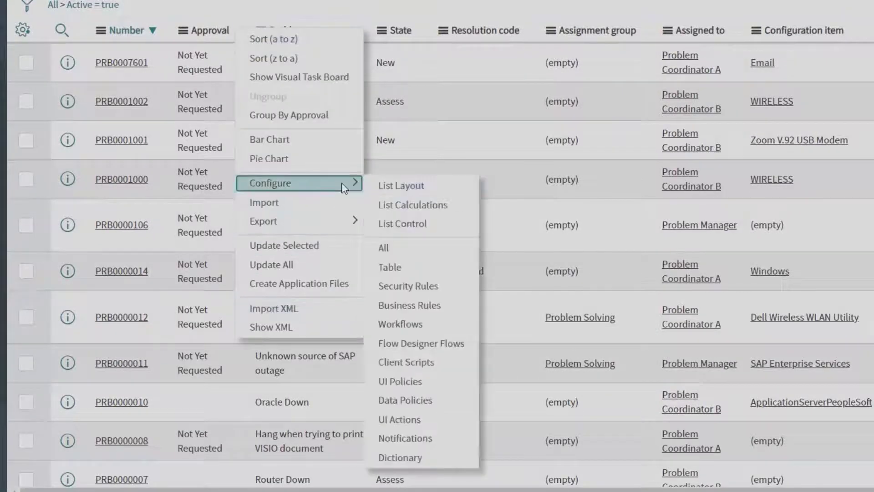
left_click(420, 187)
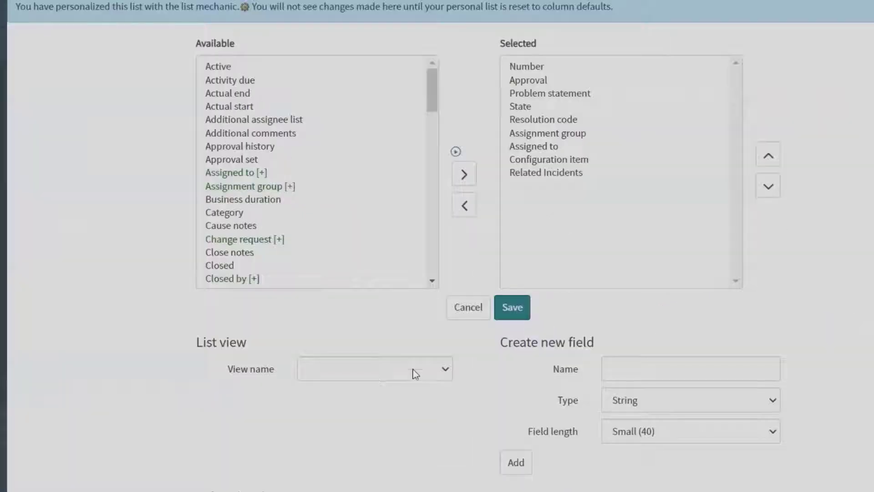
Look through the list view name options and leave Default view selected
left_click(422, 370)
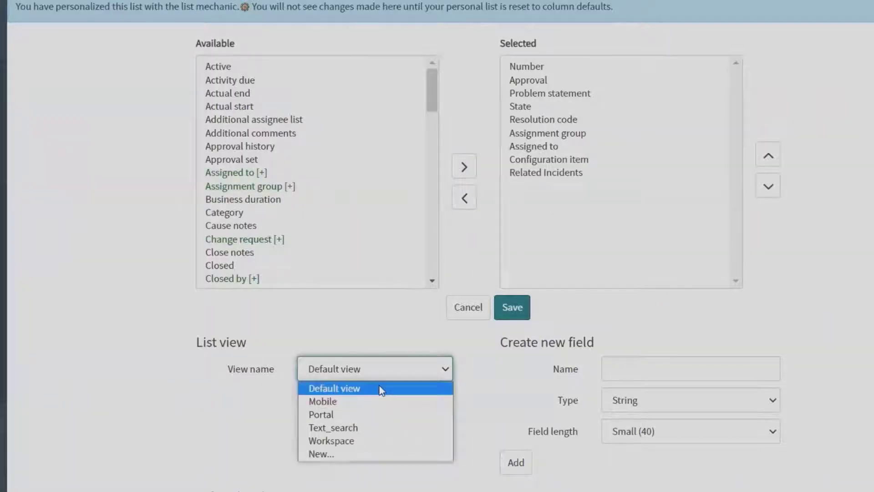
key("Down")
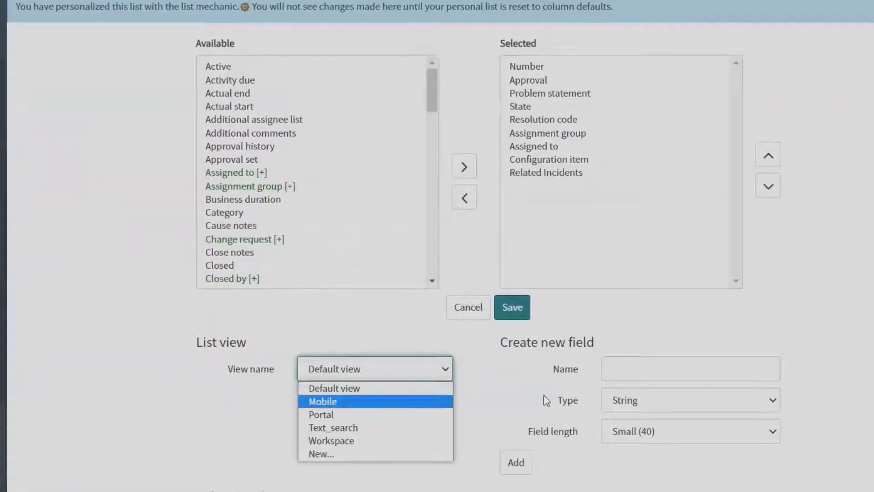
scroll(711, 481, "down", 1)
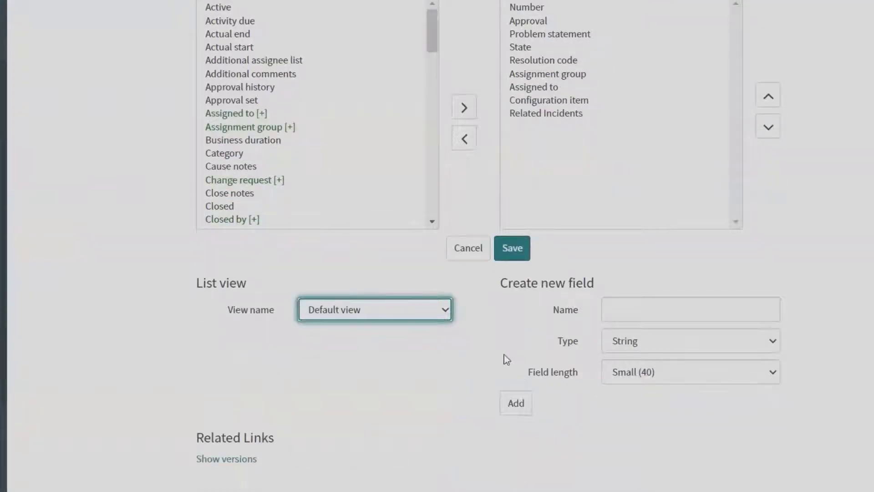
left_click(469, 343)
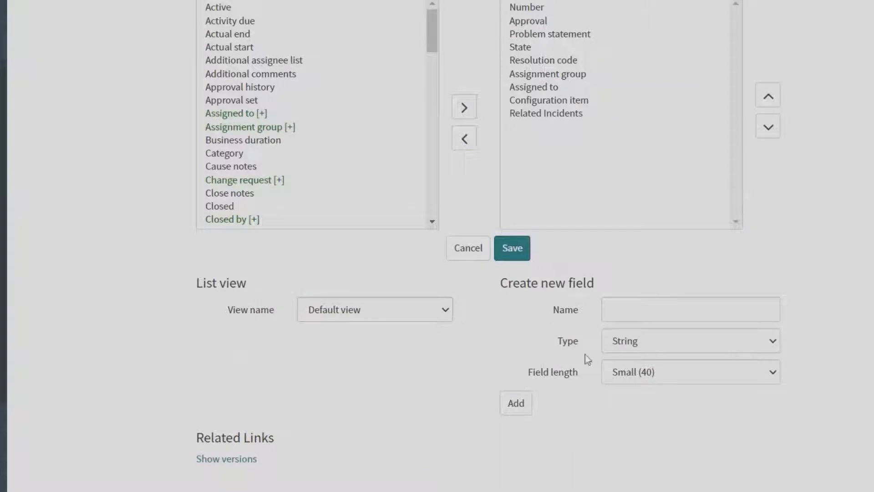
Create a new field named test with type String and length Small (40), and add it to the selected columns
left_click(655, 319)
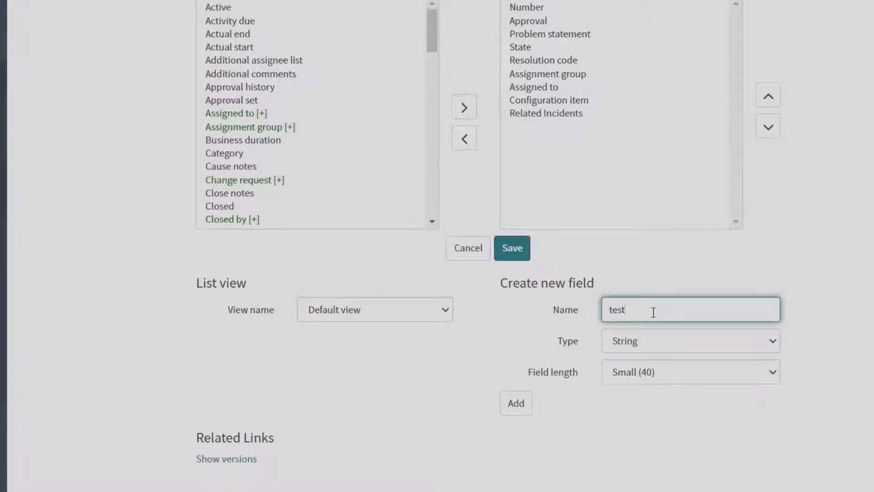
left_click(692, 351)
scroll(683, 319, "down", 1)
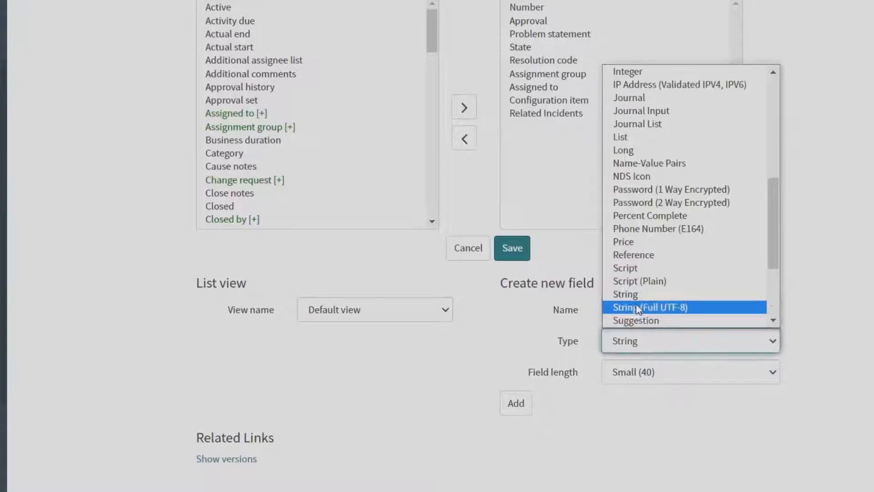
left_click(645, 296)
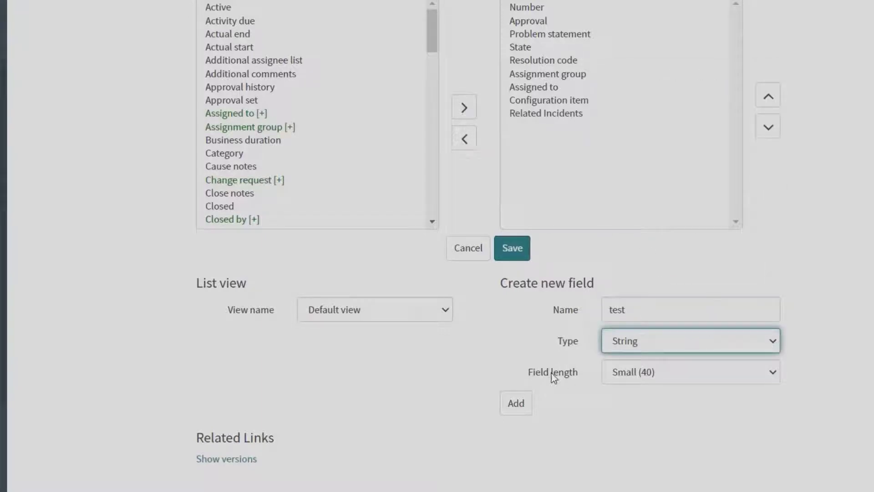
left_click(690, 377)
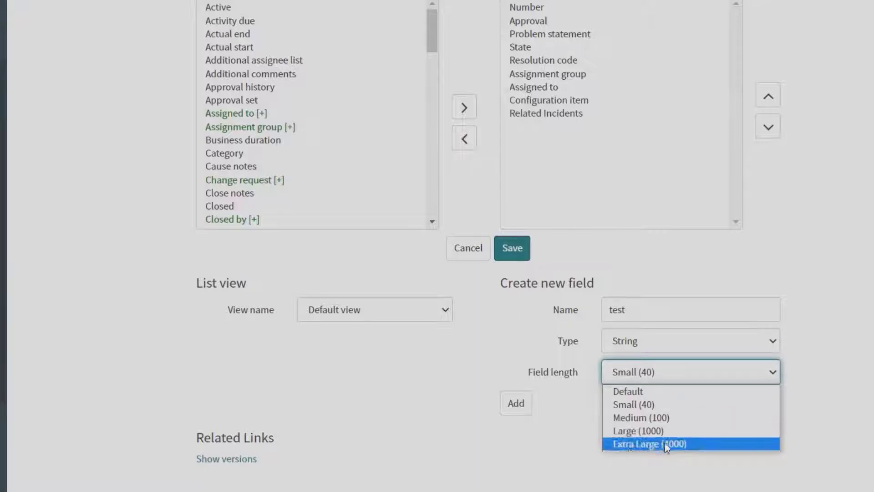
left_click(516, 404)
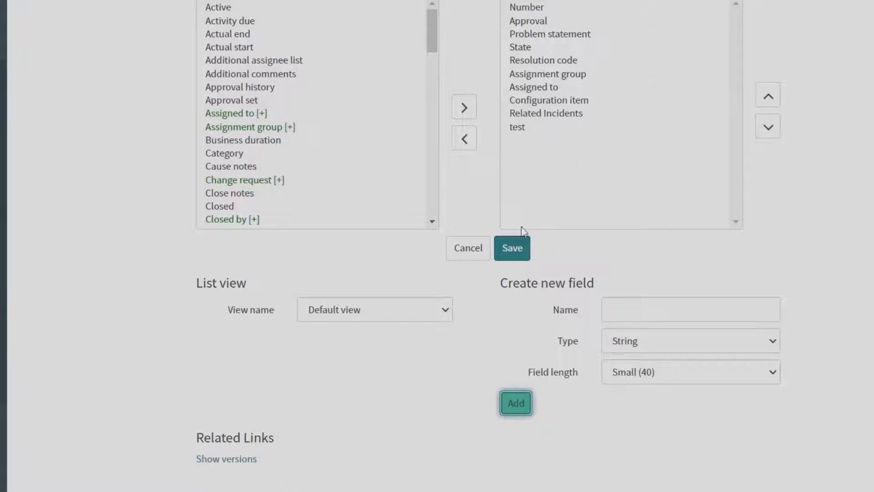
Save the problem list layout and close the save progress dialog
left_click(521, 255)
left_click(532, 256)
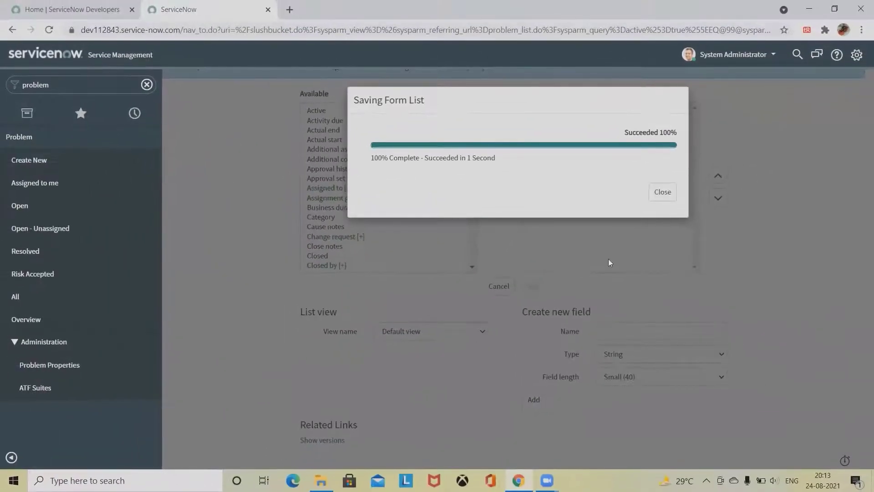
left_click(663, 191)
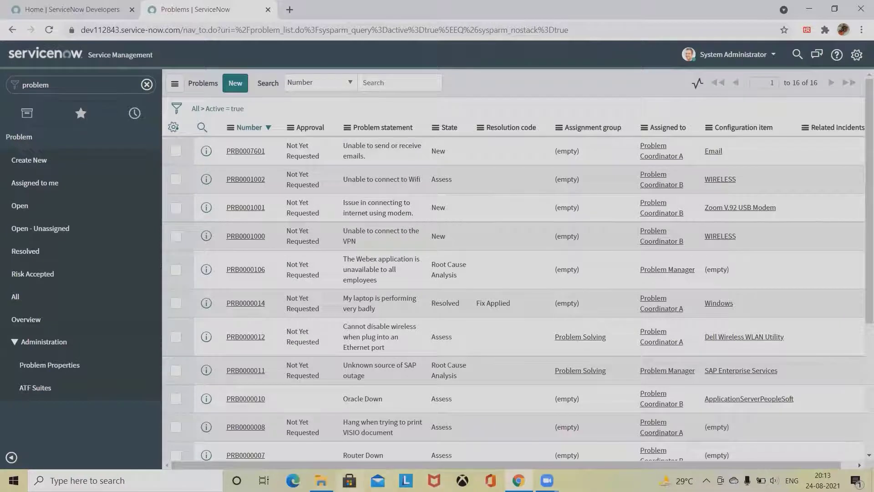
Check the problem list's last columns for the test field, reload the page and check them again
left_click_drag(366, 464, 381, 464)
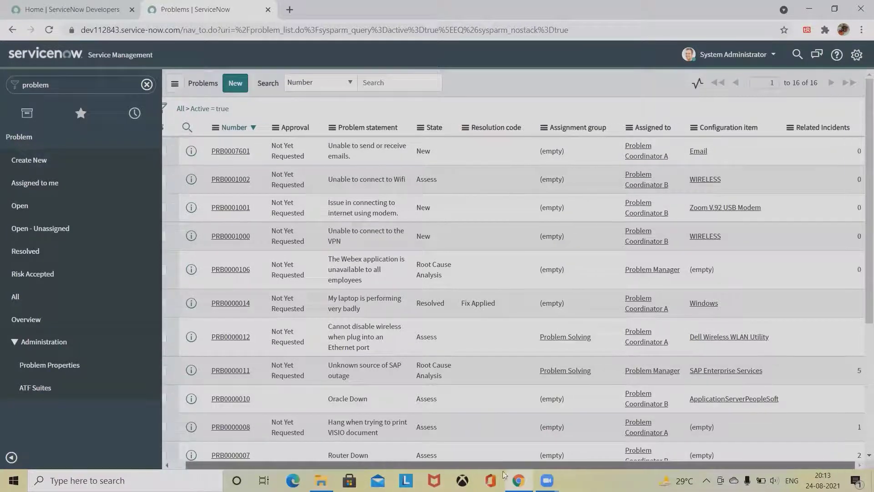
left_click_drag(504, 475, 314, 474)
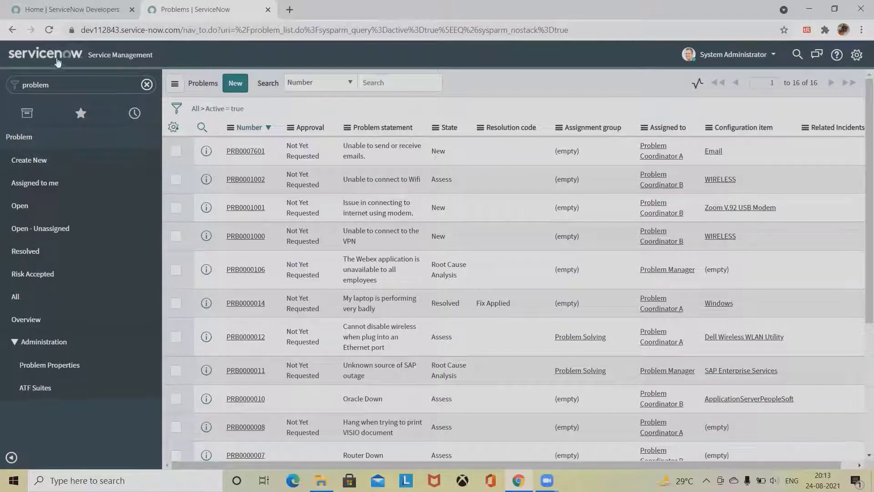
left_click(50, 30)
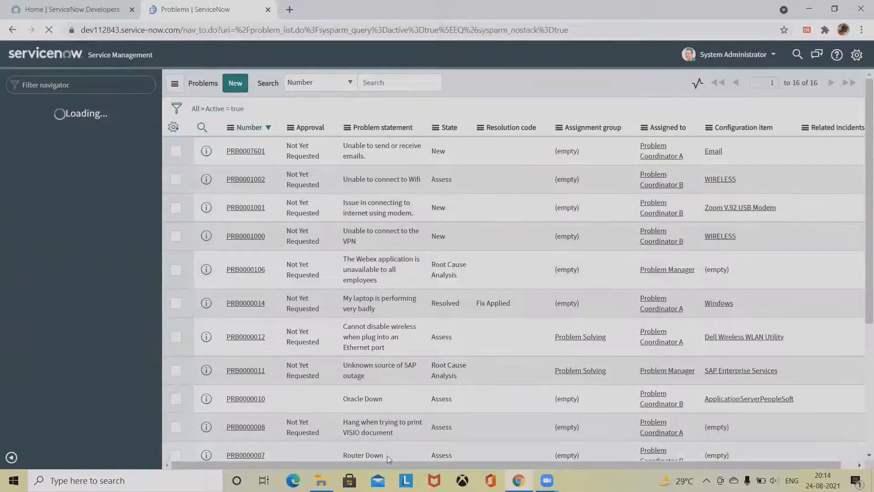
left_click_drag(359, 466, 387, 467)
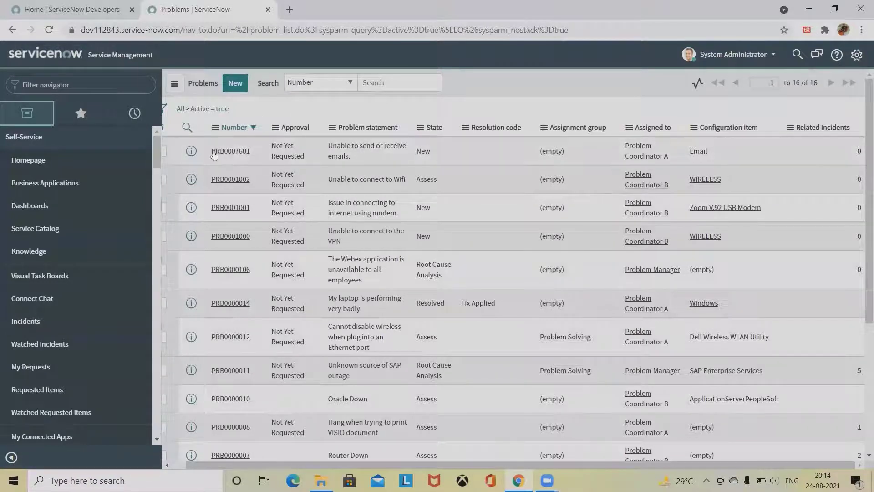
left_click_drag(407, 464, 364, 464)
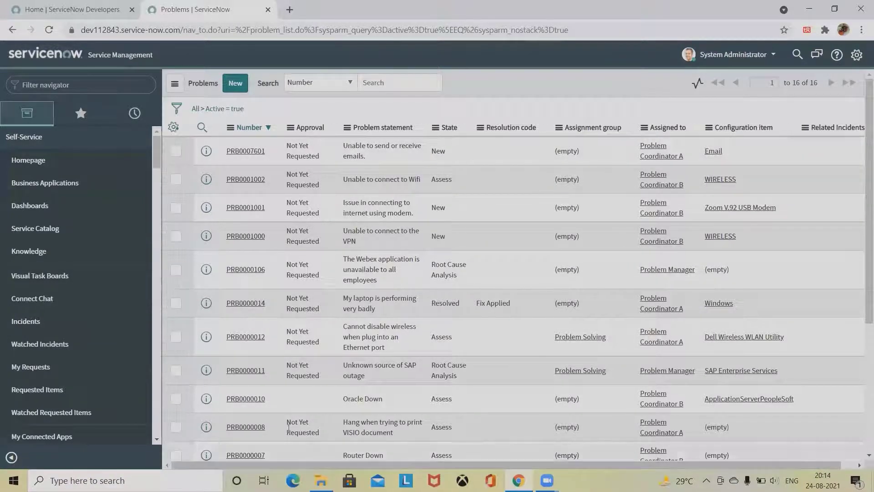
Add test to the problem list's personalized columns, apply the change and view the end of the list
left_click(175, 128)
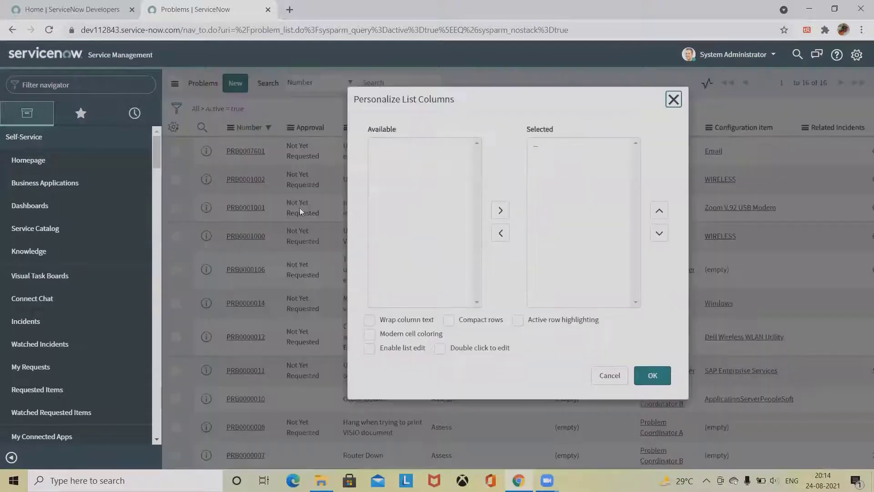
left_click_drag(476, 162, 378, 316)
double_click(389, 301)
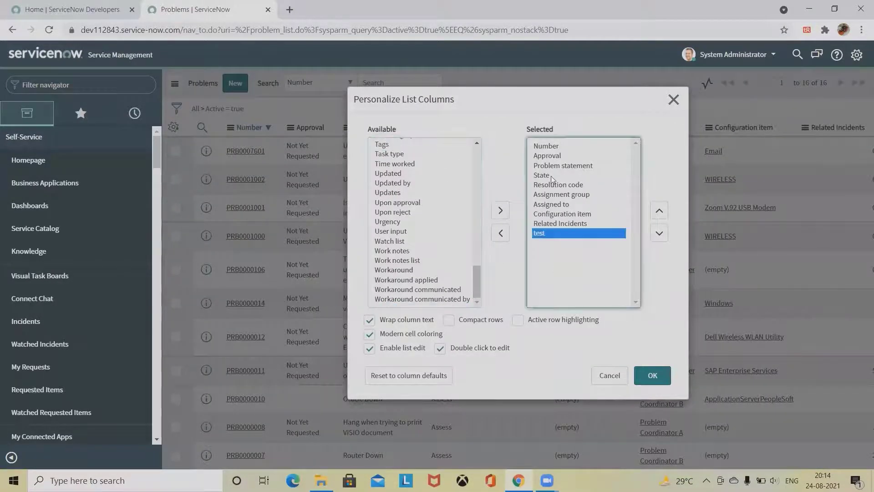
left_click(652, 376)
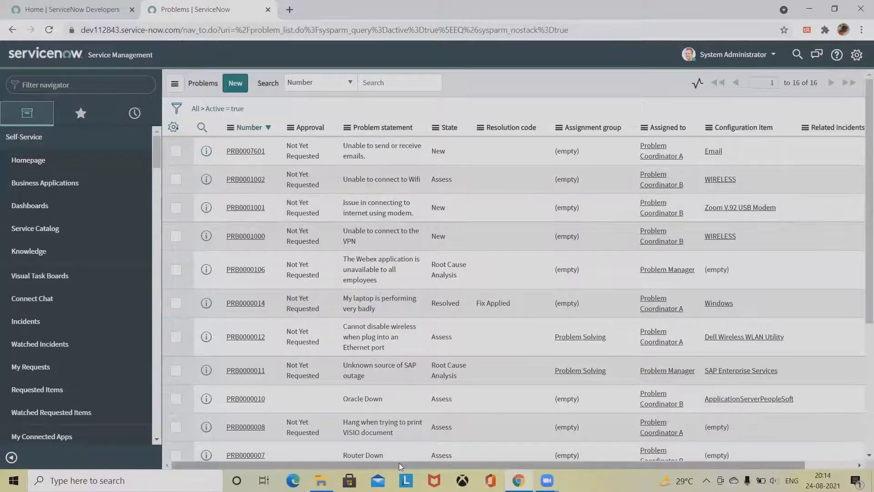
left_click_drag(398, 463, 452, 463)
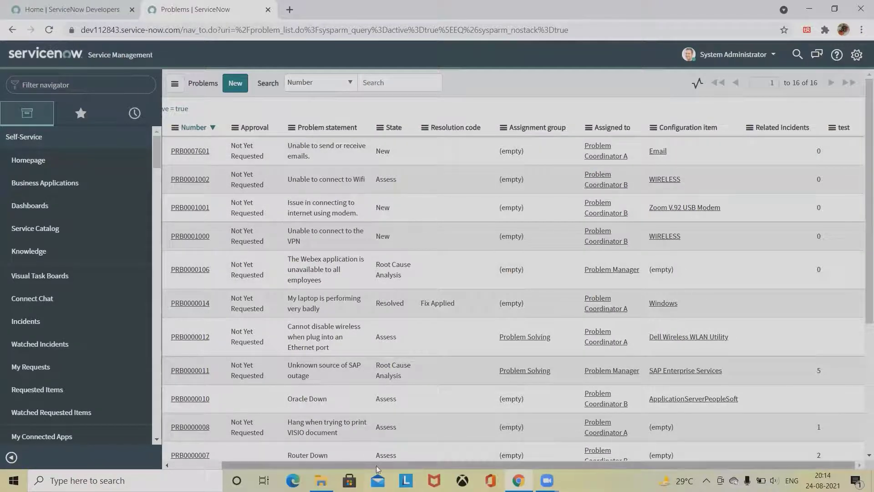
left_click_drag(383, 464, 332, 464)
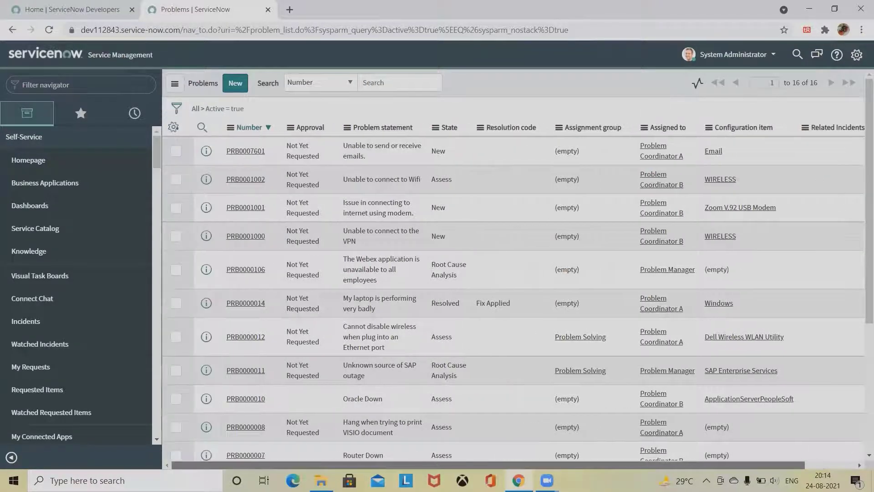
Remove test from the problem list's personalized columns and apply the change
left_click(173, 127)
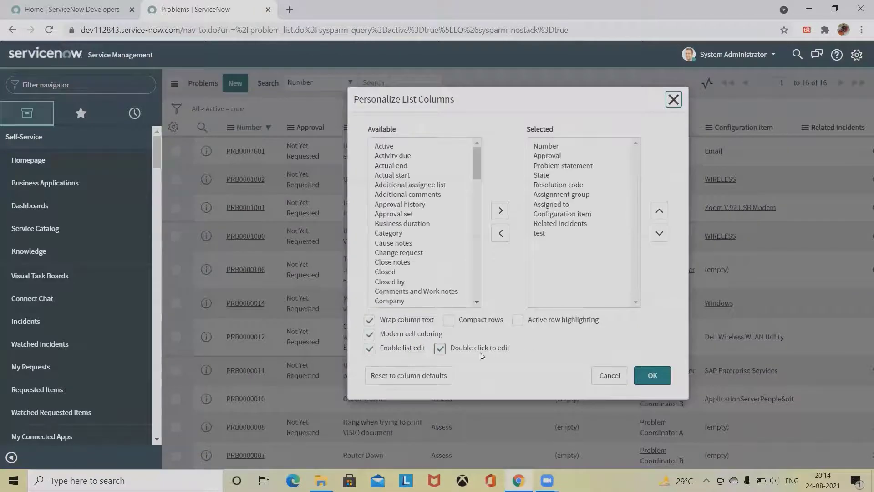
left_click(539, 233)
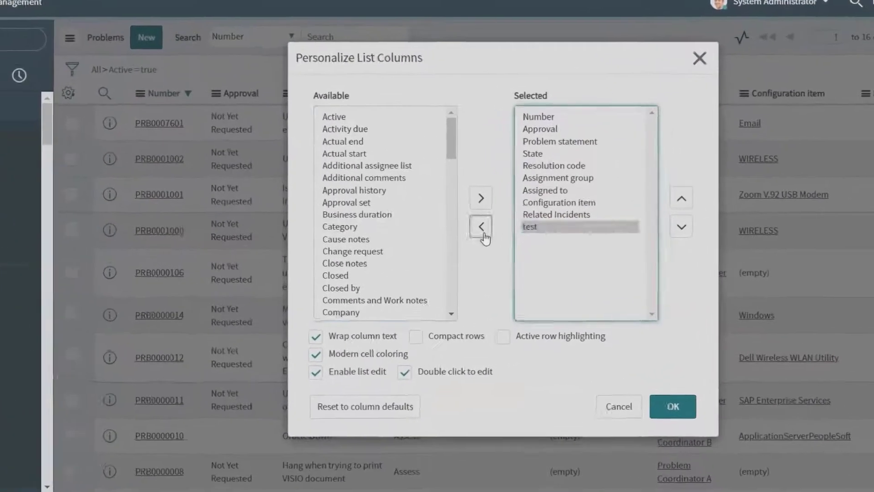
left_click(501, 233)
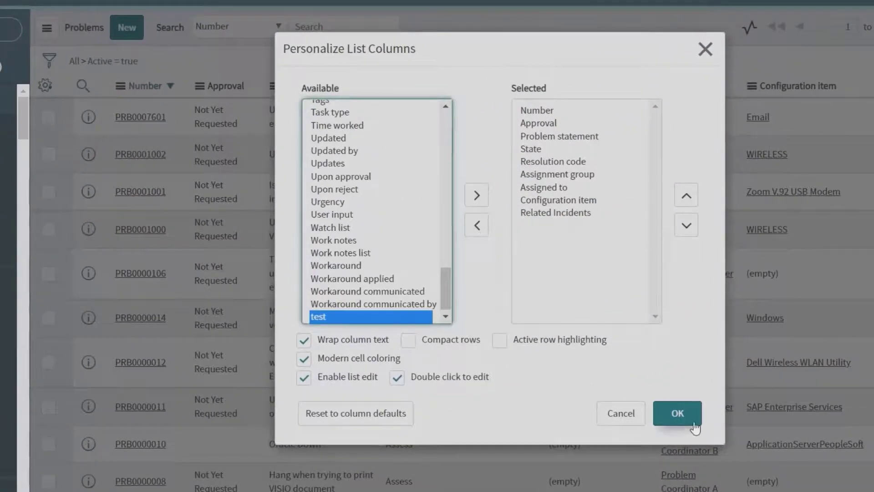
left_click(694, 418)
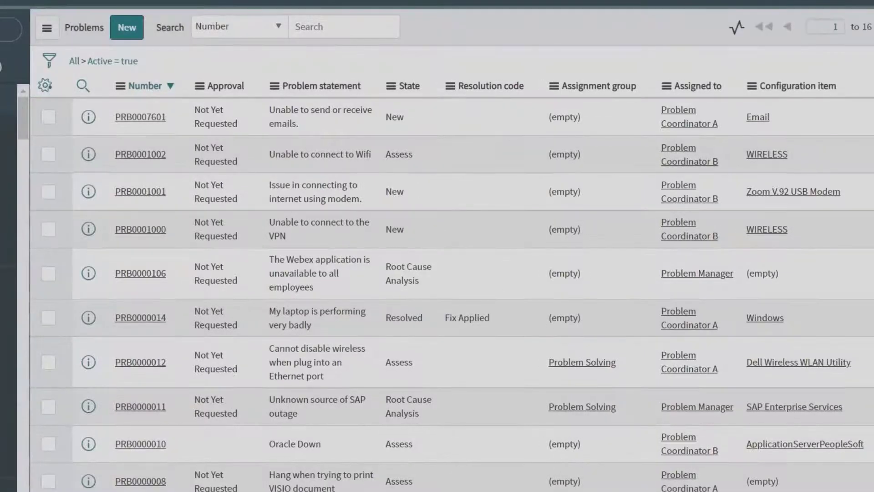
Remove test from the selected columns in the problem list's List Layout configuration and save the layout
right_click(373, 93)
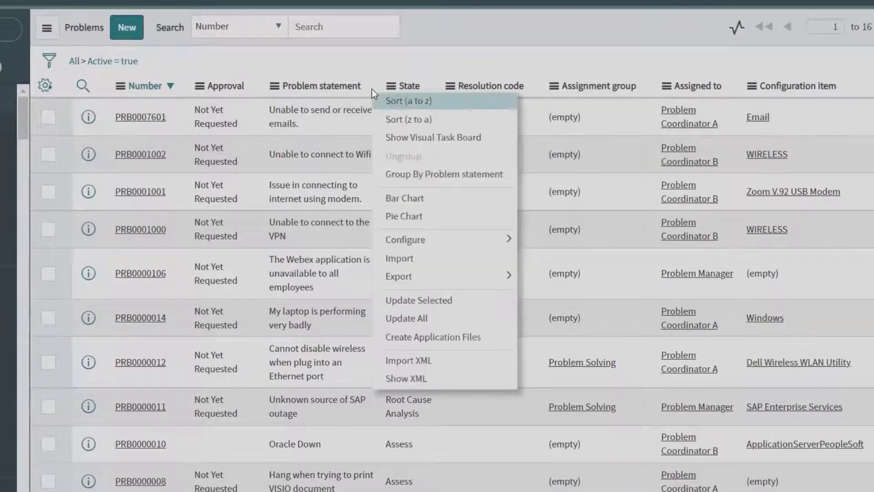
mouse_move(443, 242)
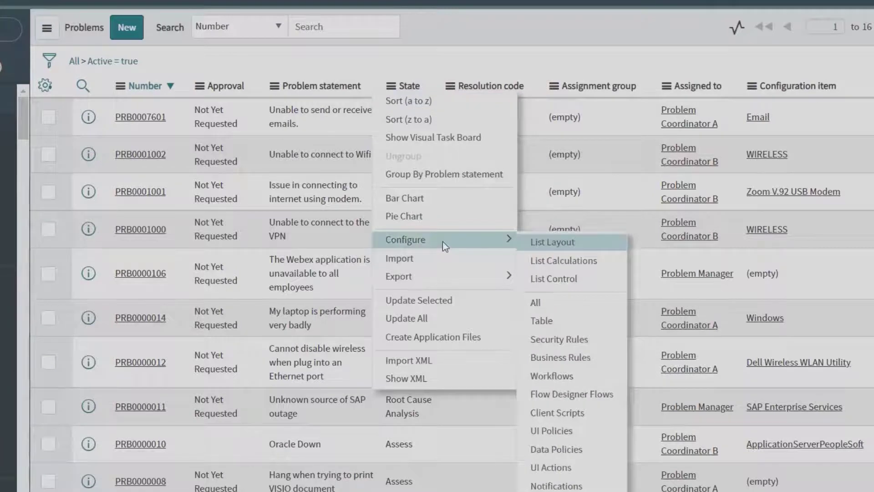
left_click(576, 249)
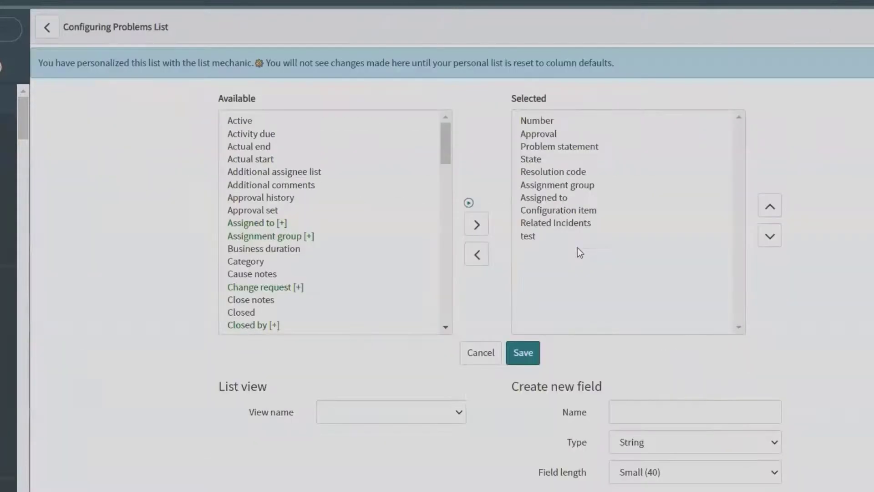
left_click(526, 237)
left_click_drag(439, 149, 480, 337)
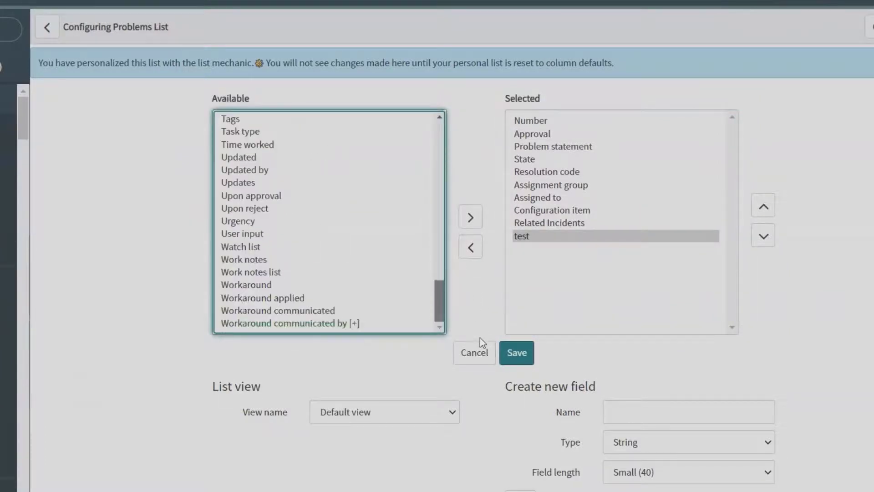
right_click(536, 238)
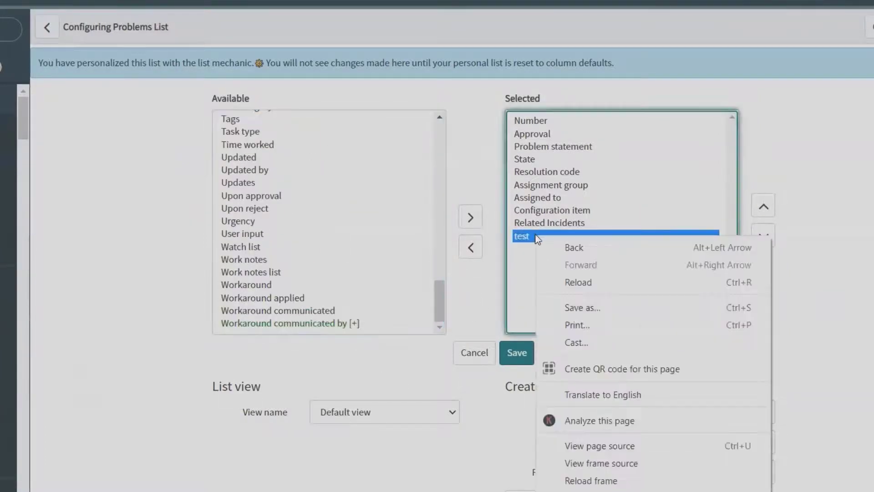
key("Escape")
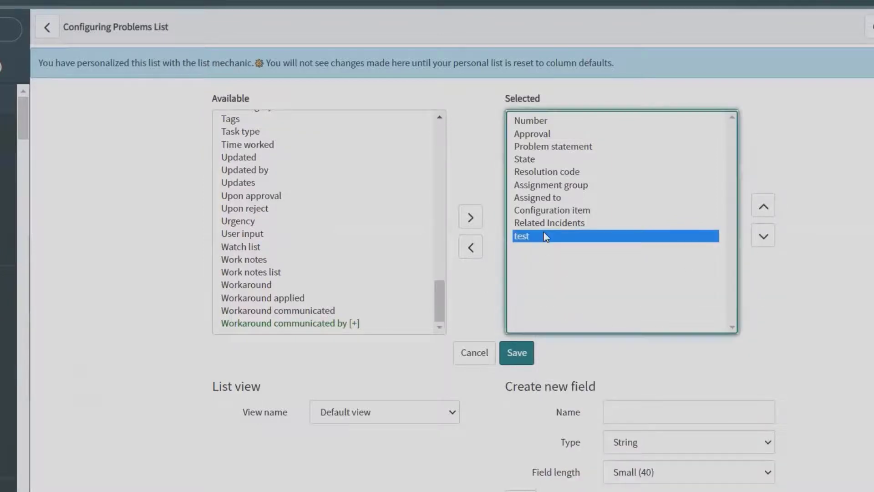
double_click(544, 231)
right_click(332, 325)
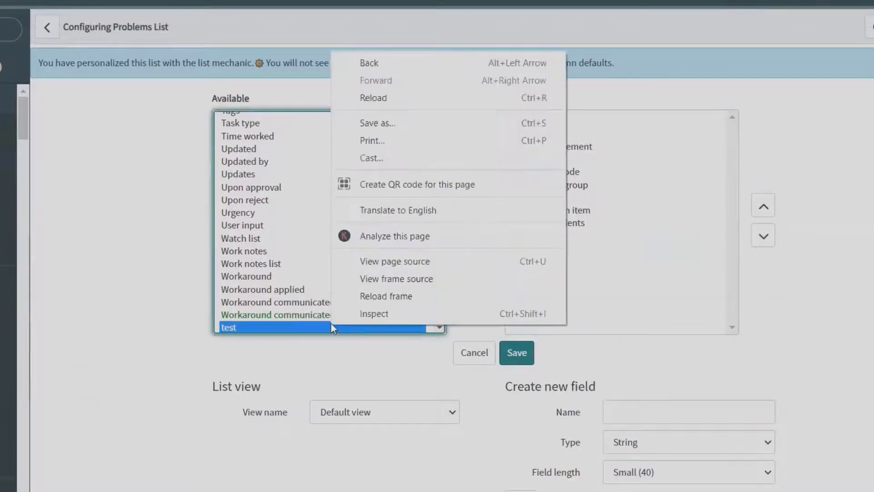
left_click(382, 392)
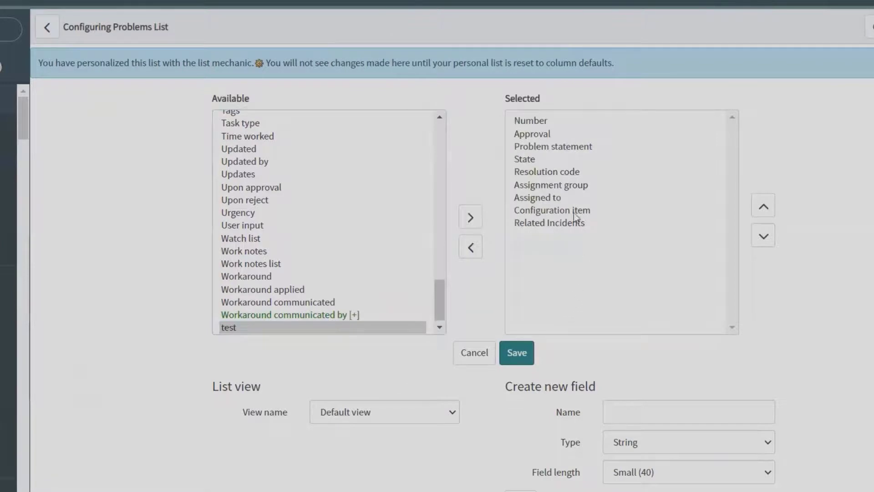
left_click(517, 358)
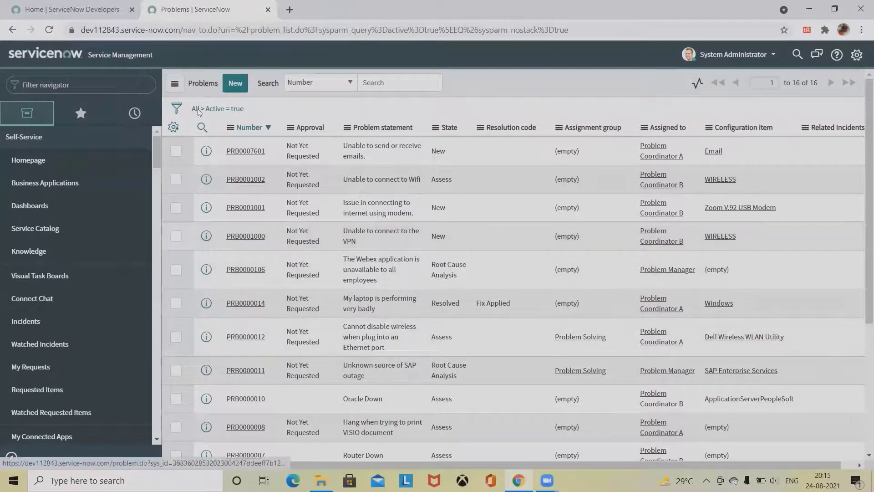
Start a new problem record from the problem list
left_click(236, 84)
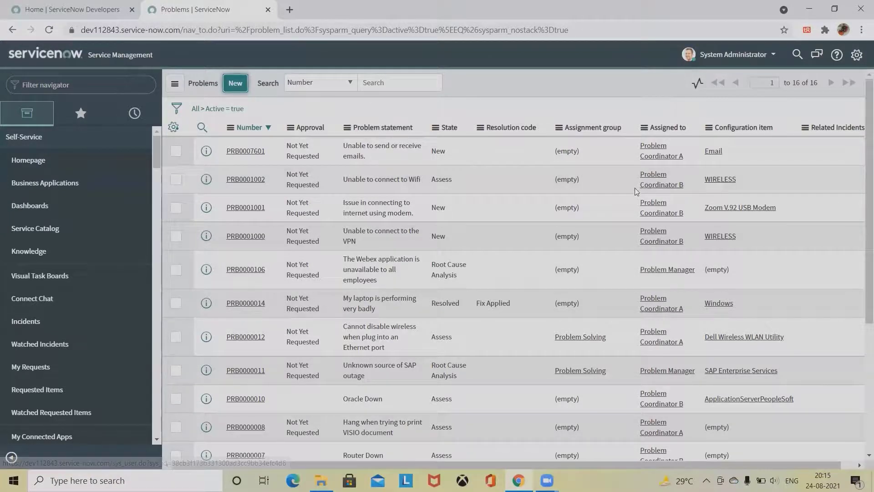